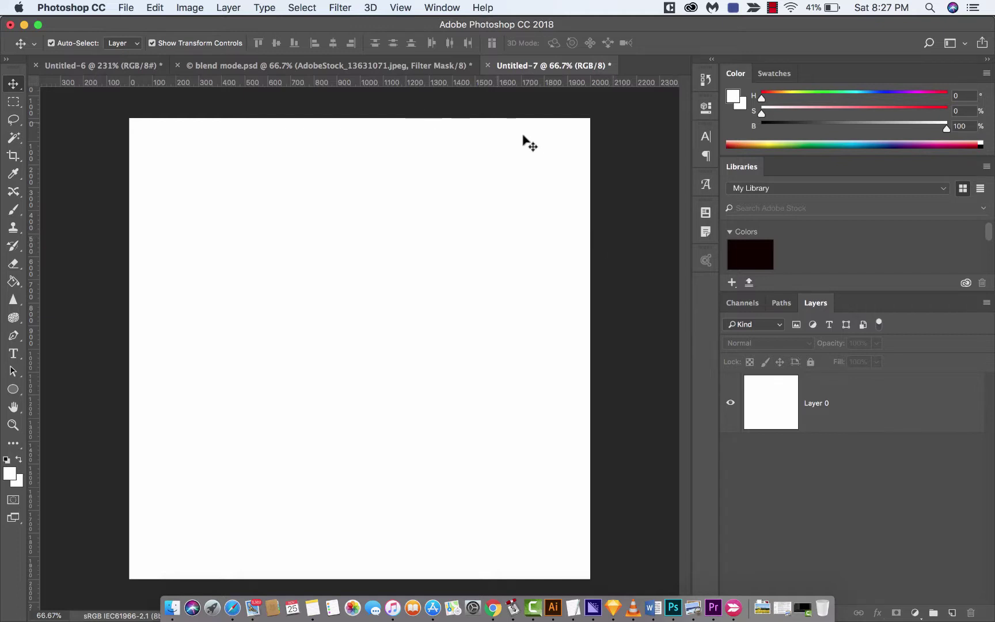
Start a new document and pick the Vintage Photo Effects Stock template under Photo.
{"action": "left_click", "coordinate": [125, 7]}
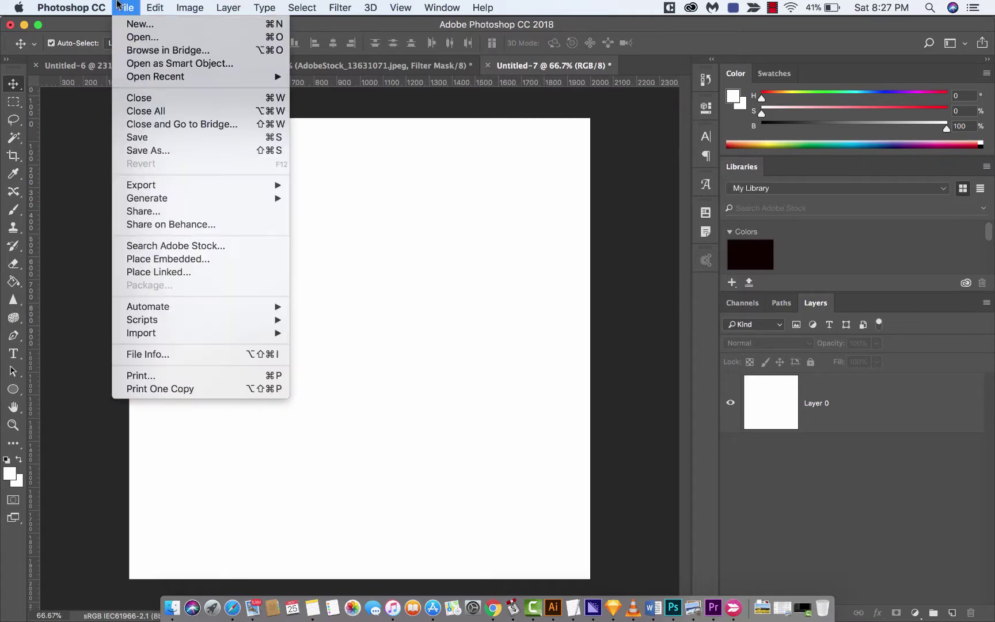
{"action": "left_click", "coordinate": [136, 26]}
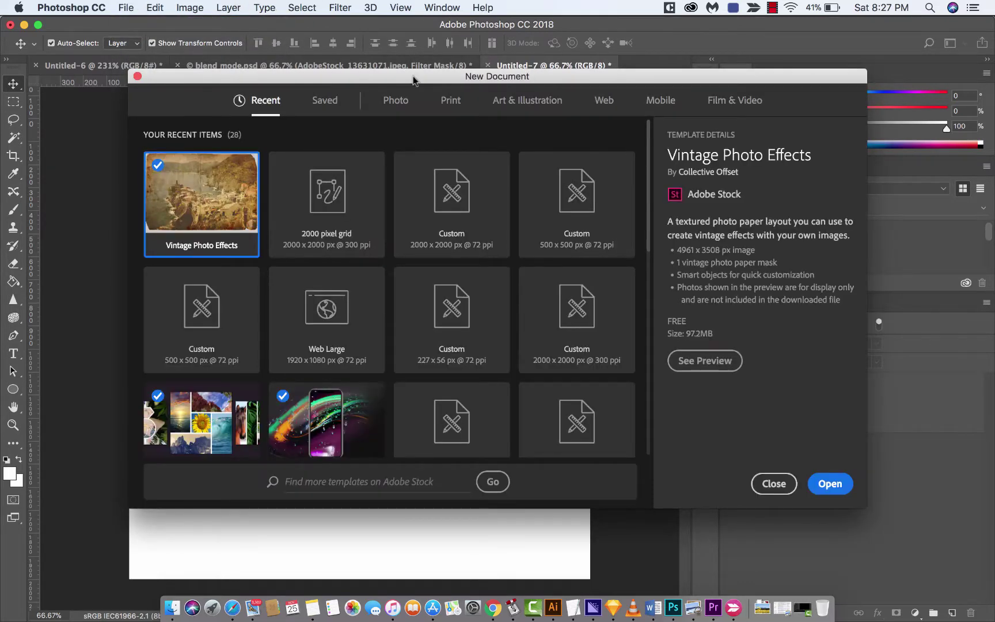
{"action": "left_click", "coordinate": [397, 100]}
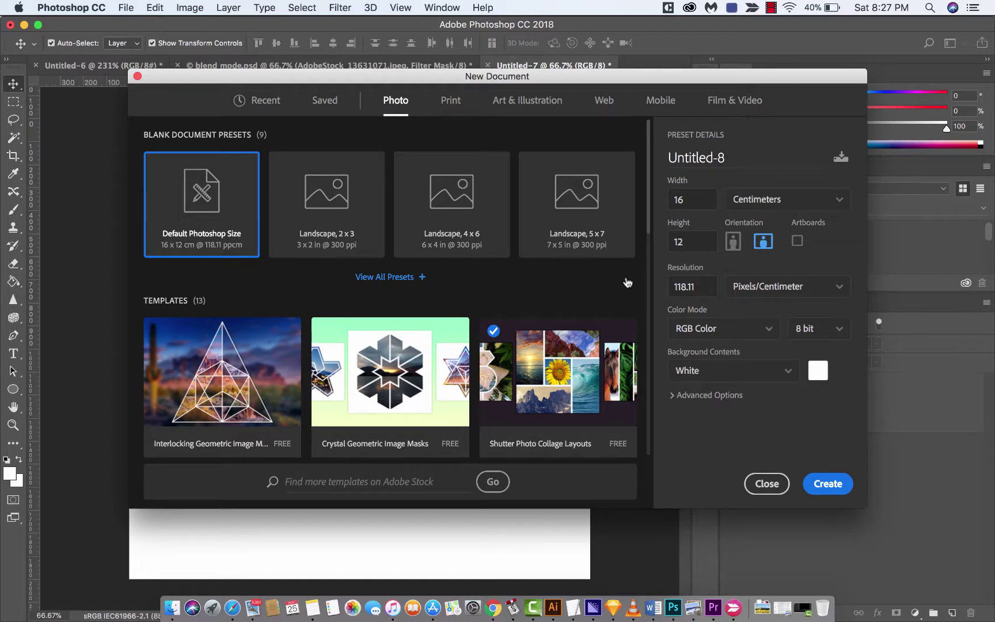
{"action": "scroll", "coordinate": [627, 282], "scroll_direction": "down", "scroll_amount": 3}
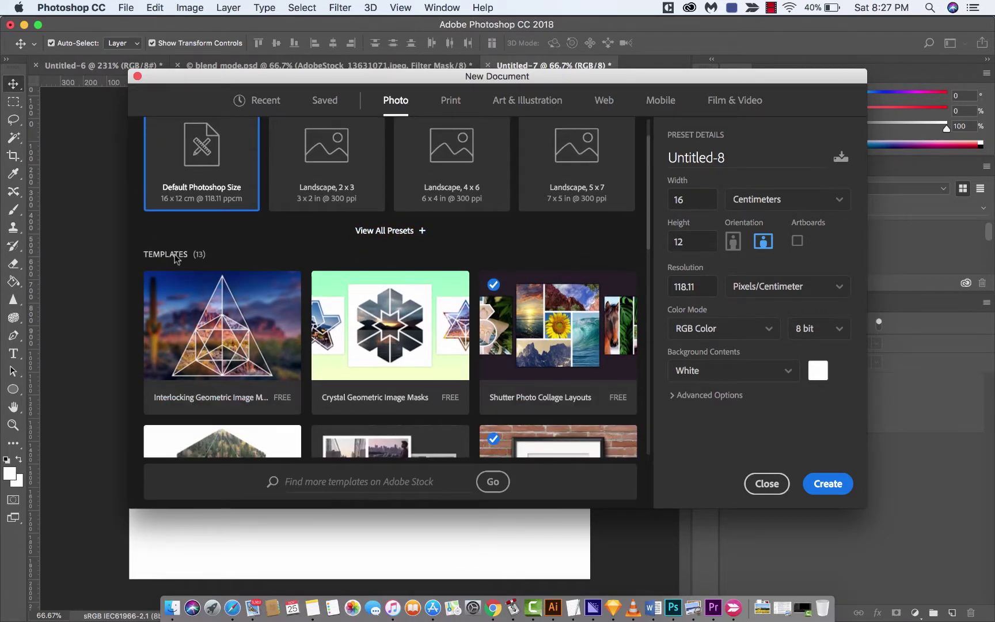
{"action": "scroll", "coordinate": [533, 305], "scroll_direction": "down", "scroll_amount": 10}
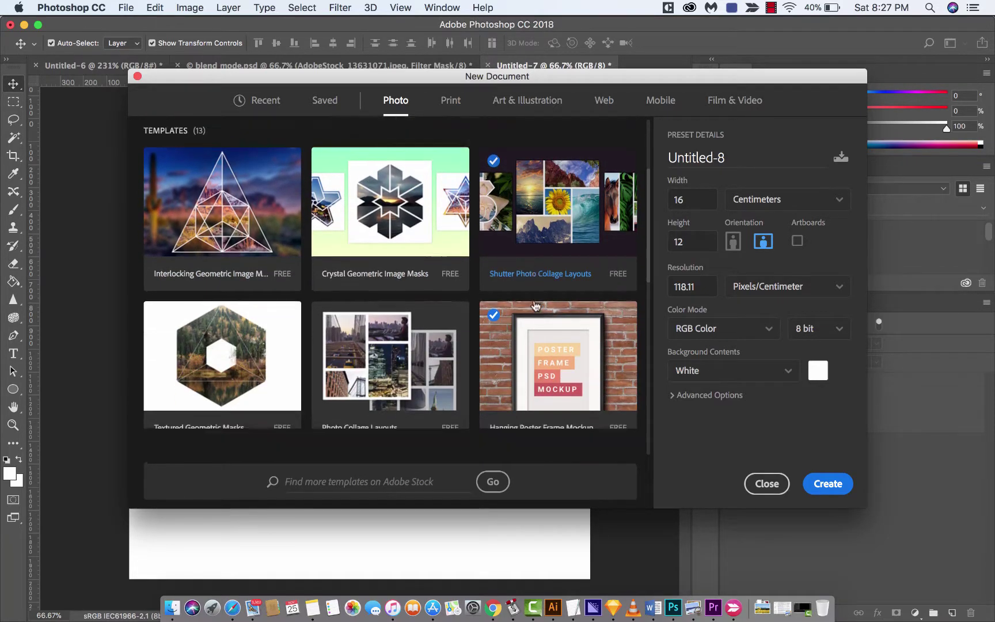
{"action": "scroll", "coordinate": [535, 305], "scroll_direction": "down", "scroll_amount": 2}
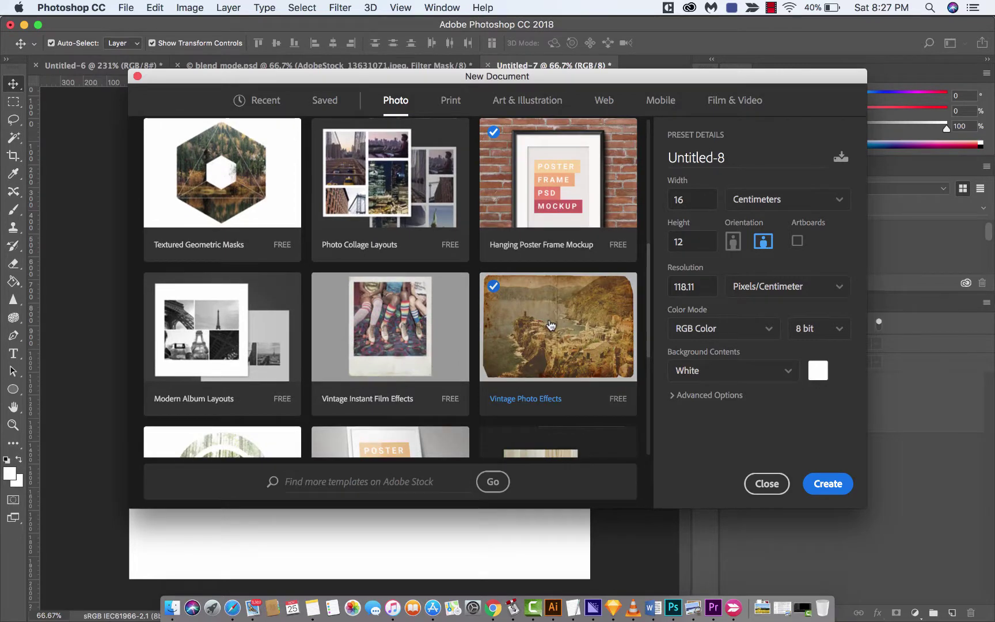
{"action": "left_click", "coordinate": [551, 325]}
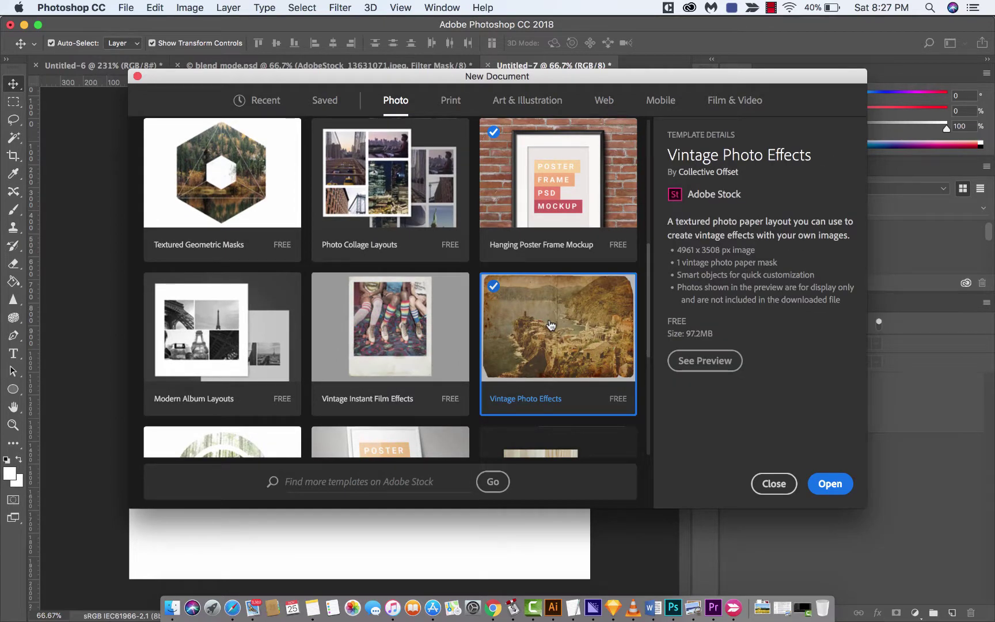
Open the template as Untitled-8, inspect its Mask and paper layers, and select [YOUR PHOTO HERE].
{"action": "left_click", "coordinate": [829, 484]}
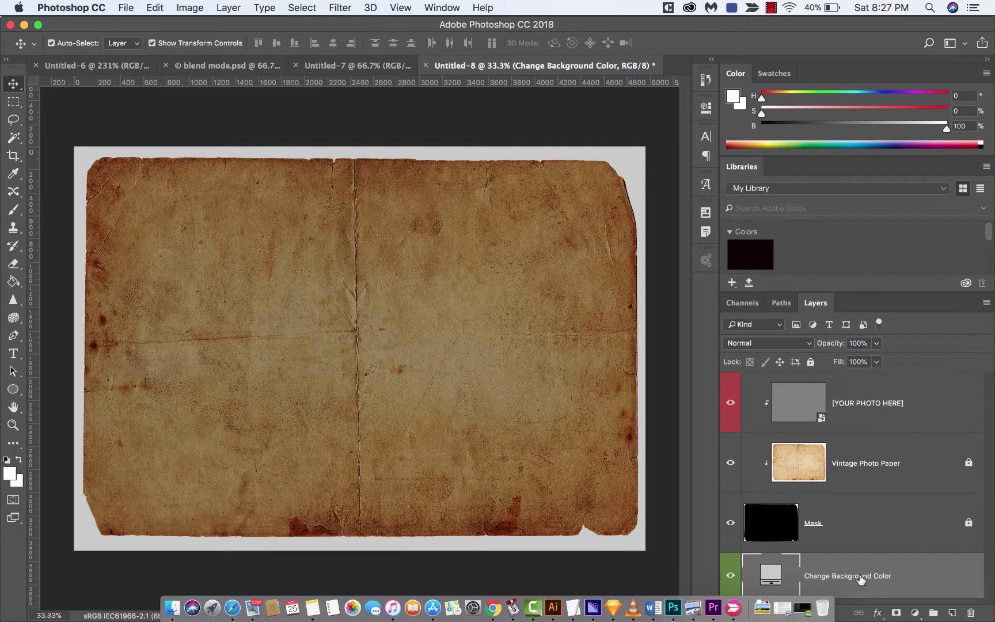
{"action": "left_click", "coordinate": [797, 538]}
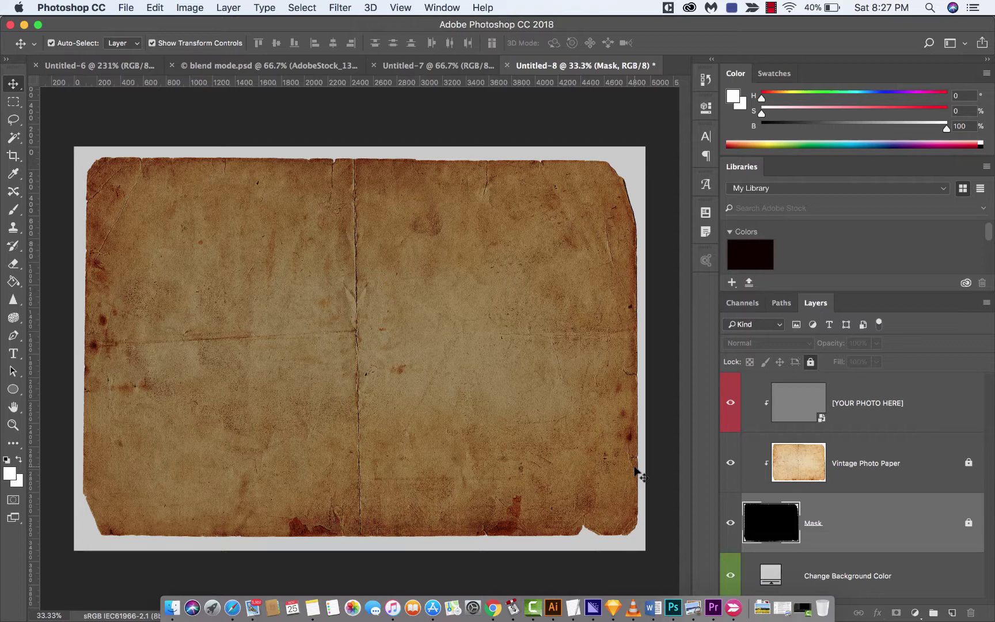
{"action": "left_click", "coordinate": [862, 459]}
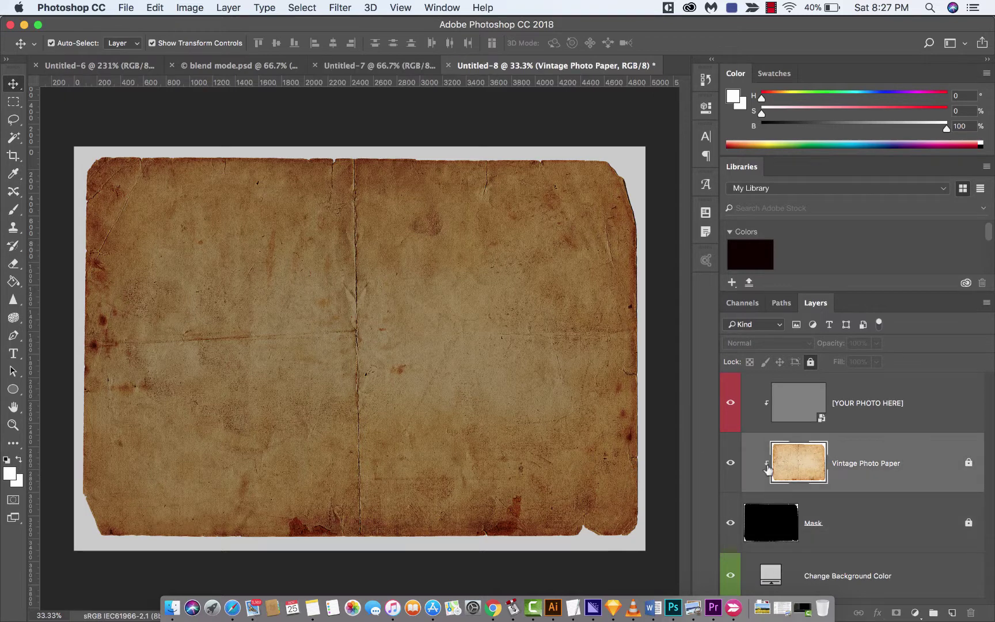
{"action": "left_click", "coordinate": [730, 463]}
{"action": "left_click", "coordinate": [730, 462]}
{"action": "left_click", "coordinate": [869, 409]}
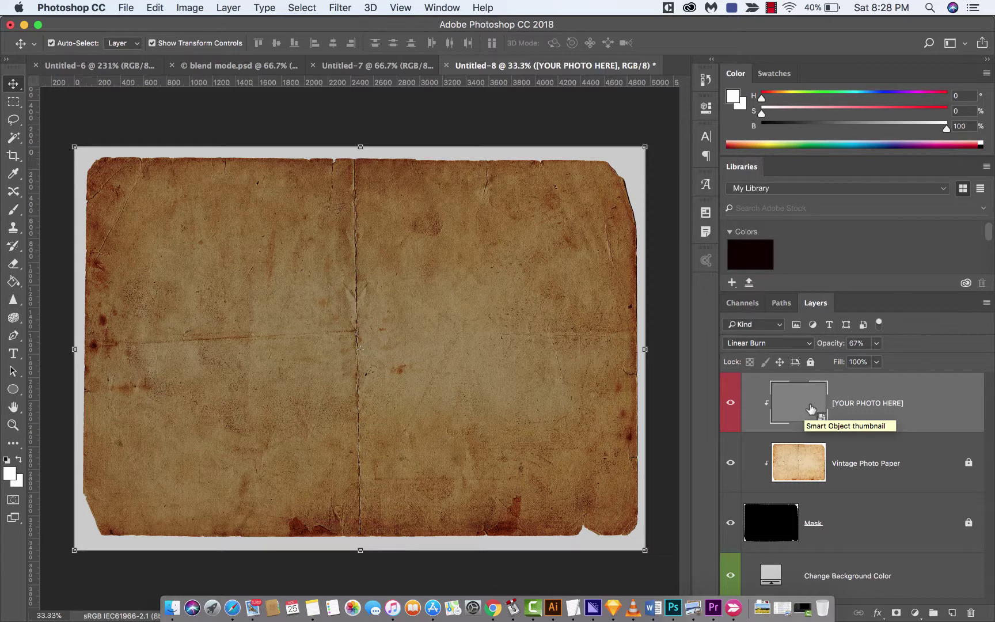
Open the [YOUR PHOTO HERE] smart object and select its [PLACEHOLDER] layer.
{"action": "double_click", "coordinate": [811, 409]}
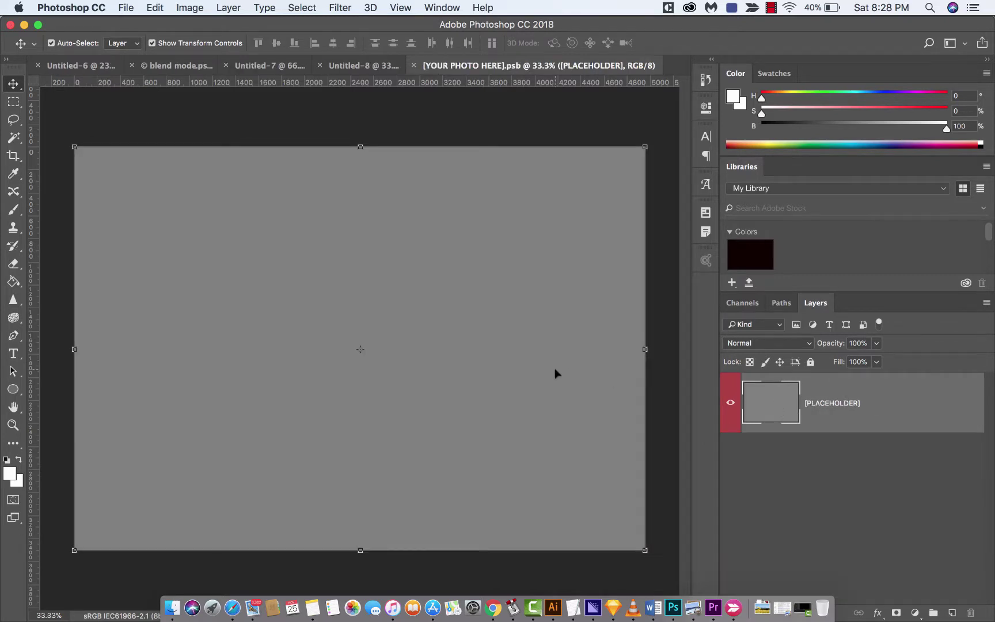
{"action": "left_click", "coordinate": [814, 486]}
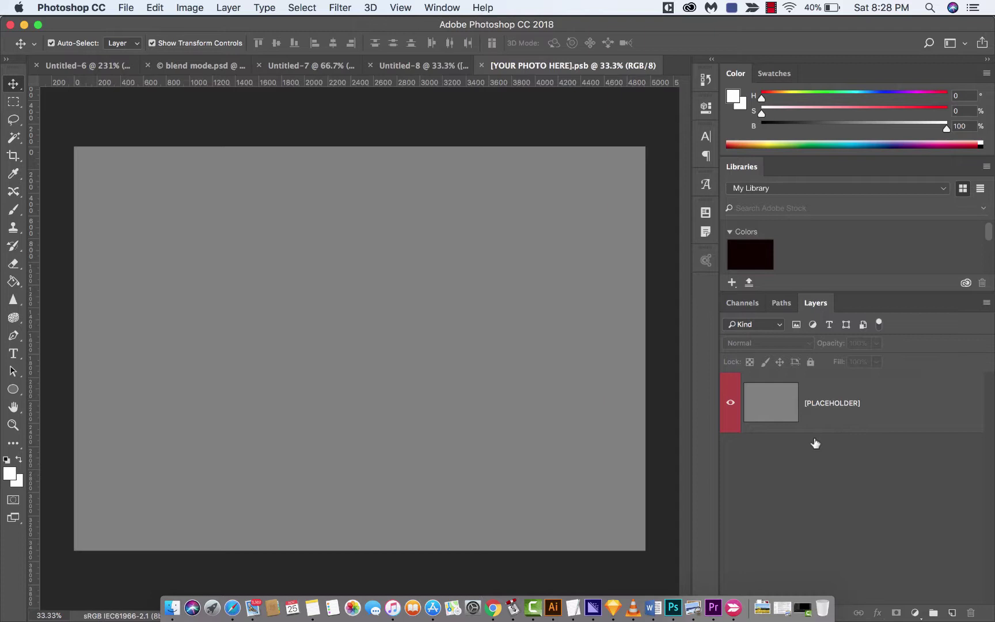
{"action": "left_click", "coordinate": [390, 291]}
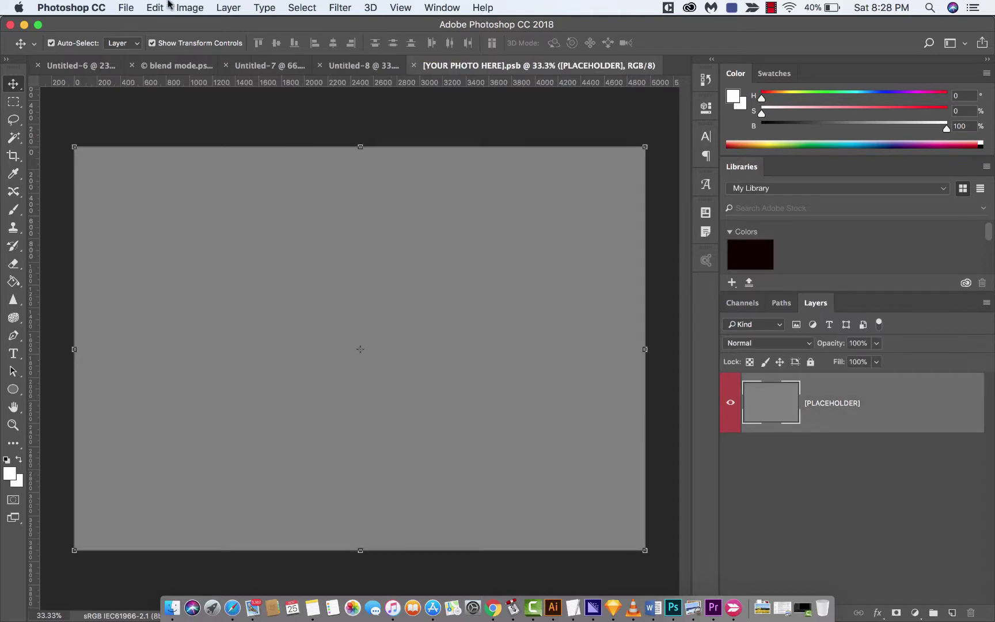
Place oldhouse.jpg into the smart object as an embedded image.
{"action": "left_click", "coordinate": [128, 7]}
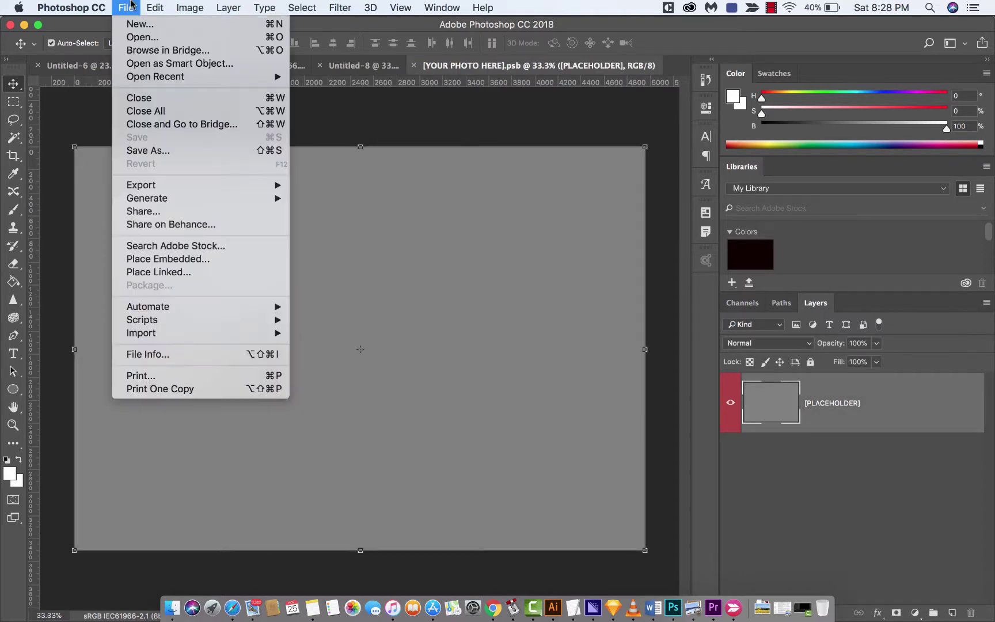
{"action": "left_click", "coordinate": [168, 259]}
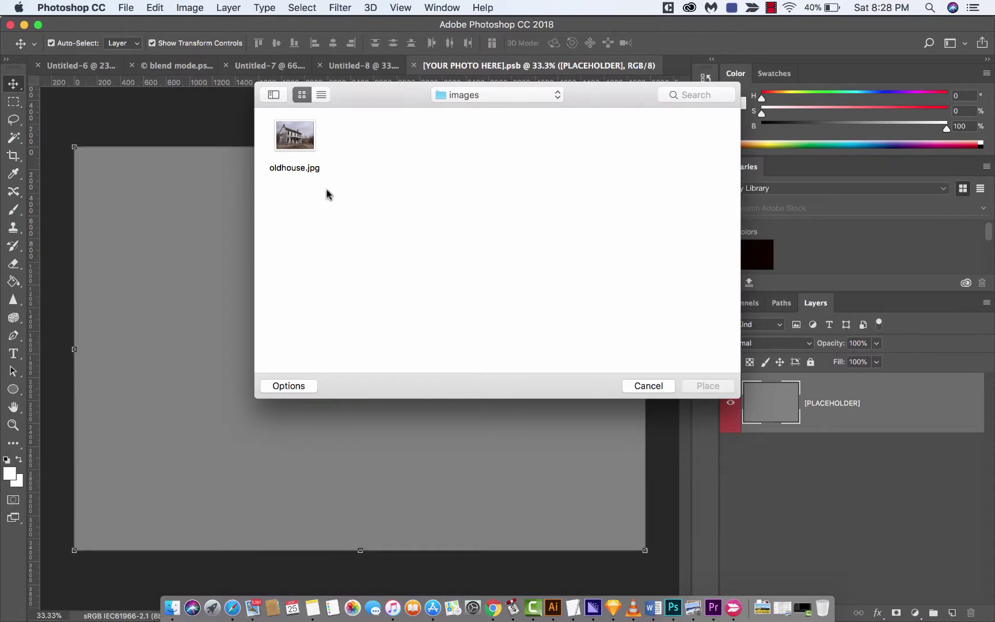
{"action": "left_click", "coordinate": [298, 140]}
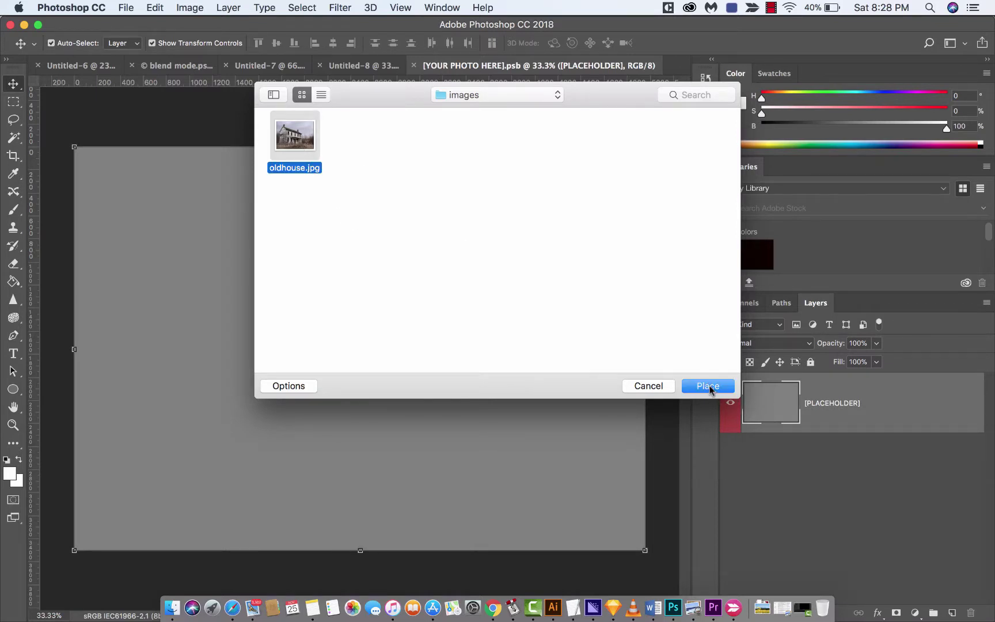
{"action": "key", "text": "Return"}
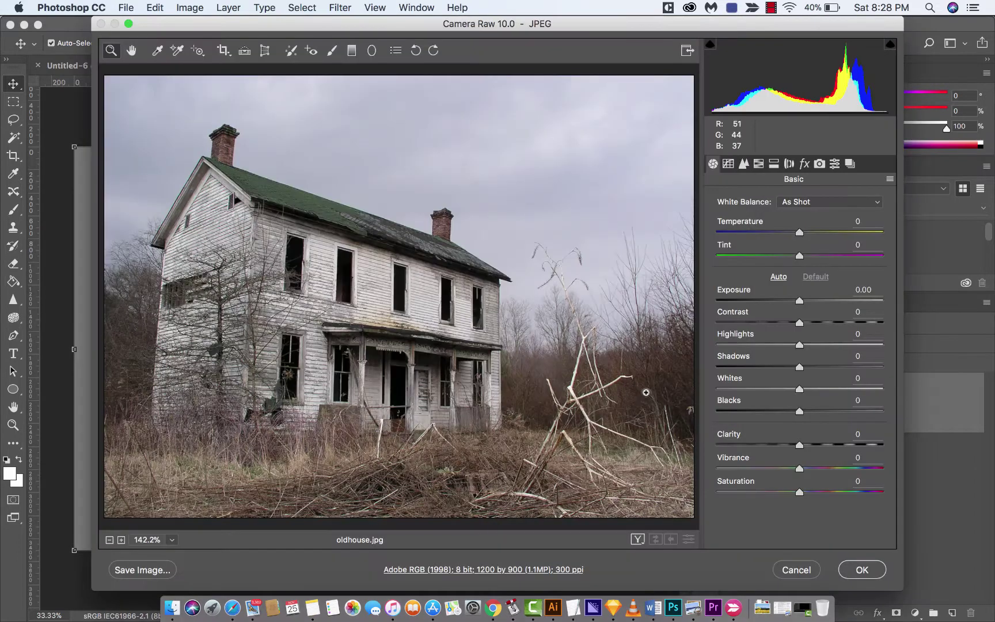
Accept oldhouse.jpg without Camera Raw changes and scale it to about 435% to fill the placeholder.
{"action": "left_click", "coordinate": [861, 569]}
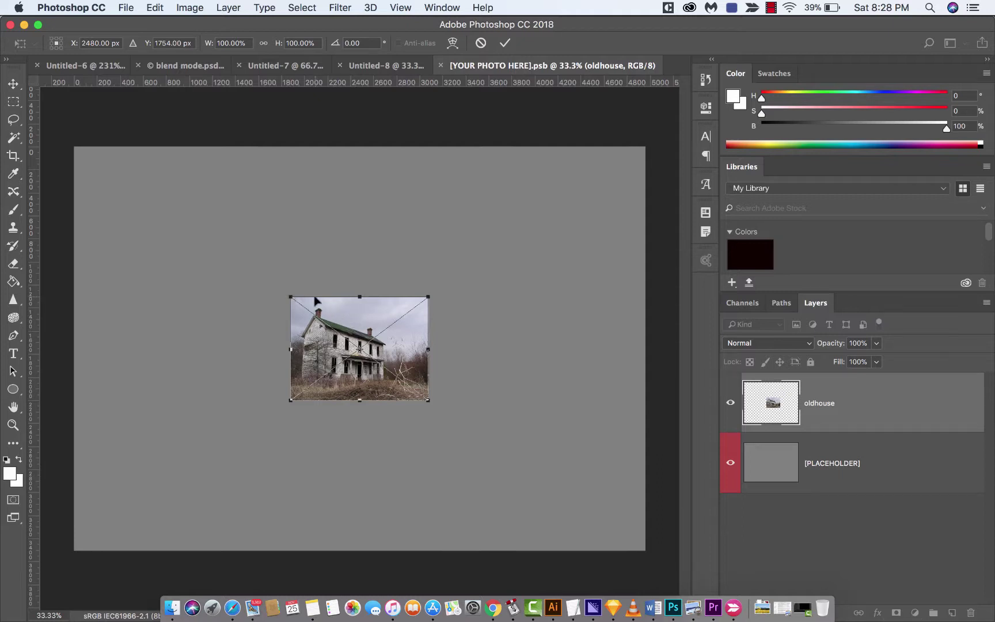
{"action": "left_click_drag", "start_coordinate": [288, 295], "coordinate": [64, 126]}
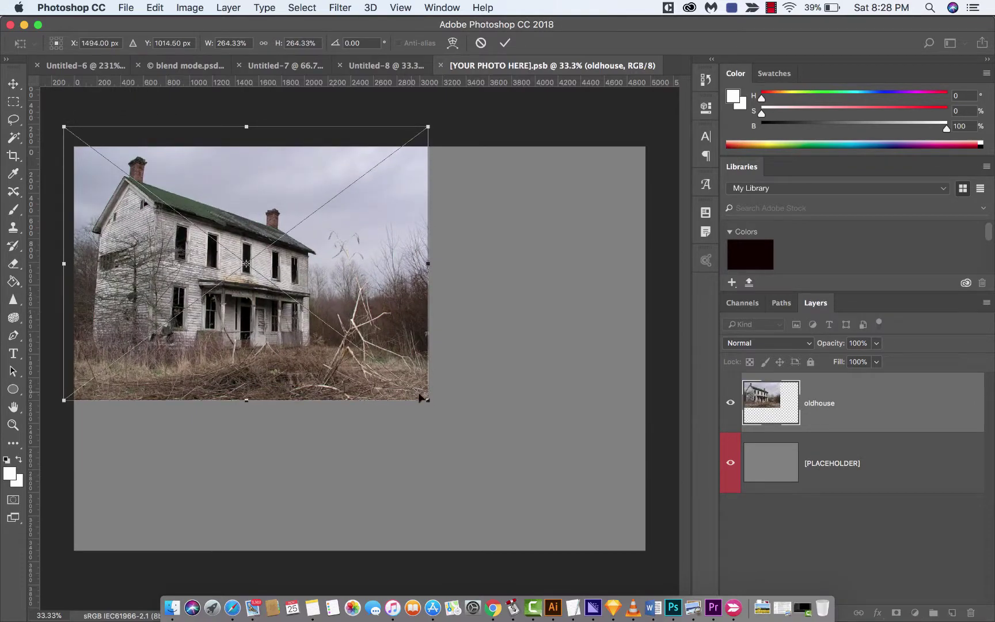
{"action": "left_click_drag", "start_coordinate": [427, 398], "coordinate": [671, 566]}
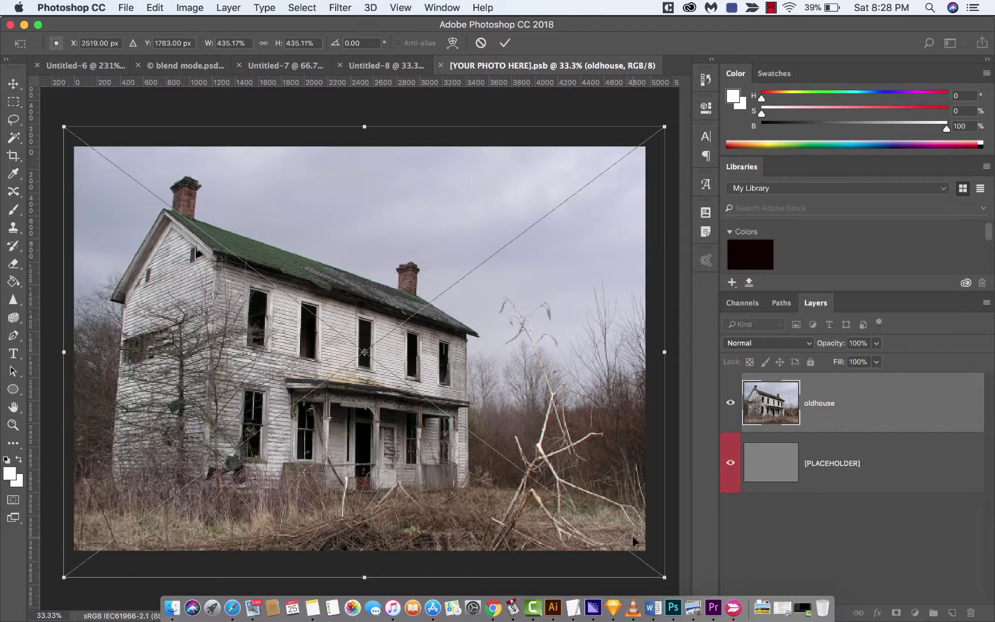
{"action": "key", "text": "Return"}
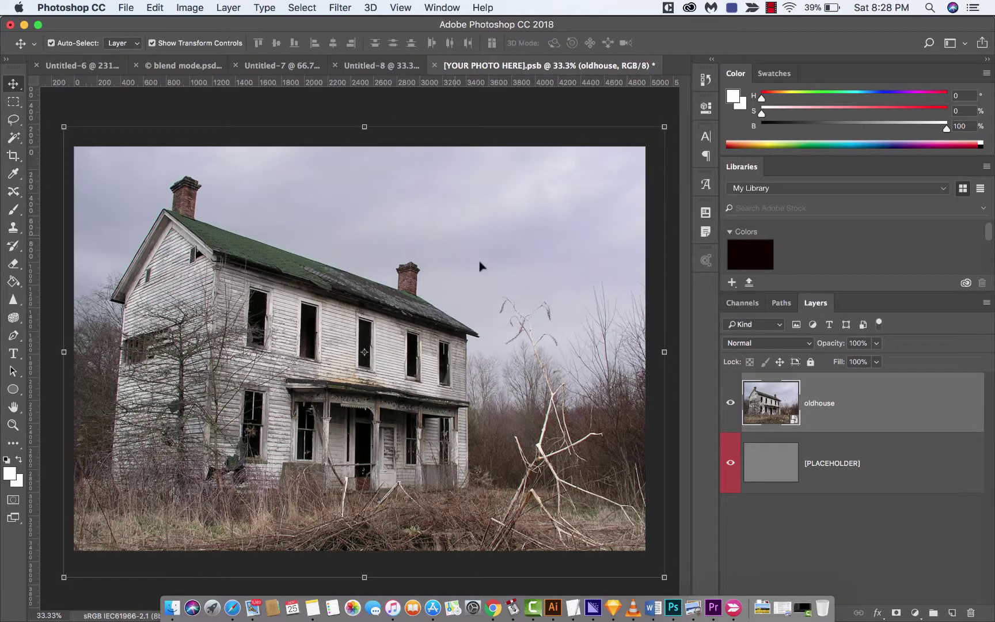
{"action": "left_click", "coordinate": [455, 110]}
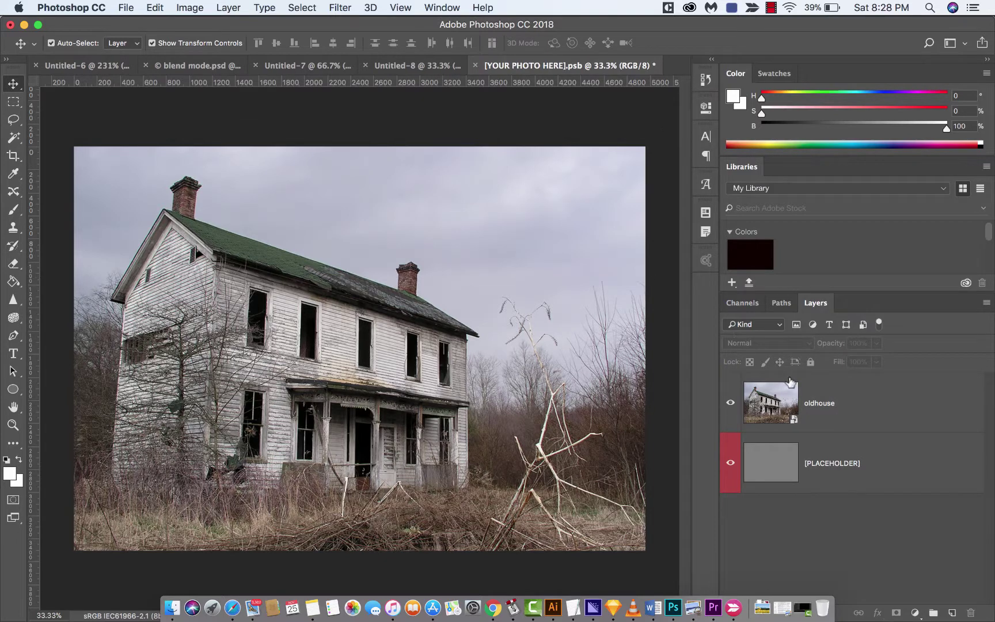
Save [YOUR PHOTO HERE].psb and hide its grey [PLACEHOLDER] layer.
{"action": "left_click", "coordinate": [134, 6]}
{"action": "left_click", "coordinate": [135, 7]}
{"action": "left_click", "coordinate": [126, 7]}
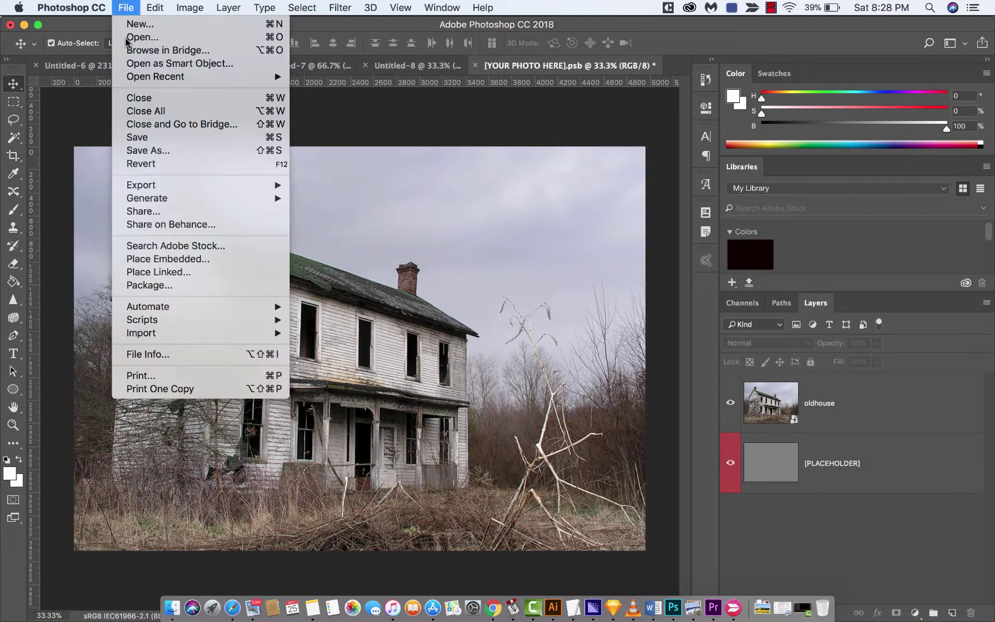
{"action": "left_click", "coordinate": [142, 137]}
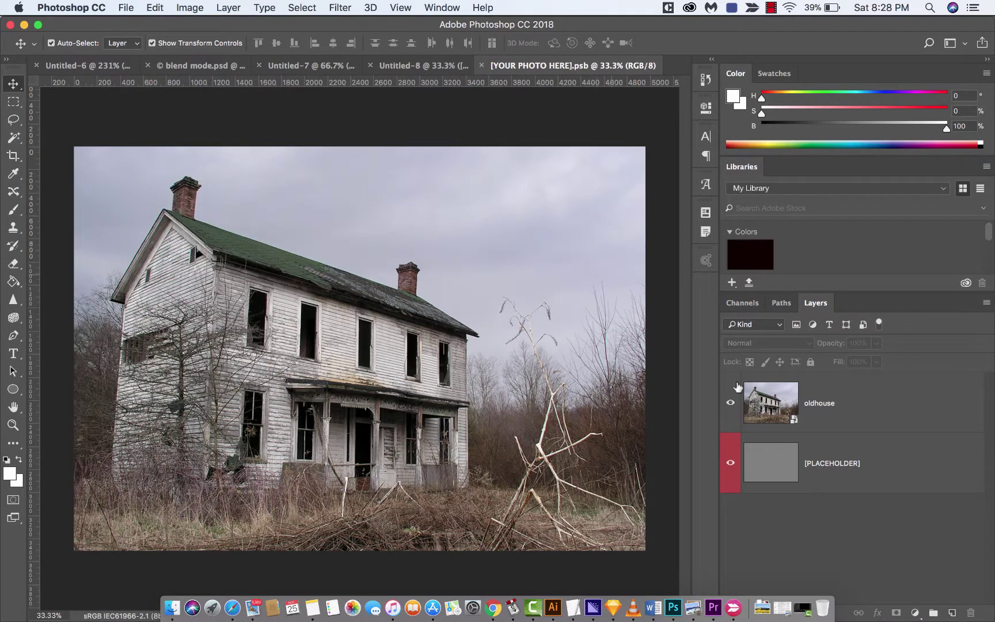
{"action": "left_click", "coordinate": [730, 463]}
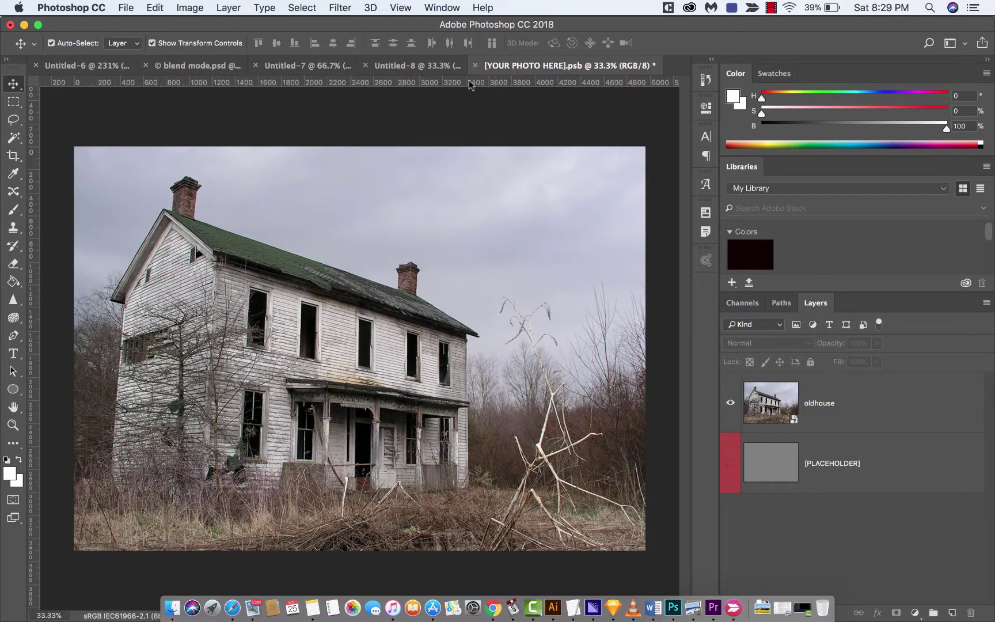
Return to Untitled-8, unlock the Vintage Photo Paper layer, and reselect [YOUR PHOTO HERE].
{"action": "left_click", "coordinate": [421, 68]}
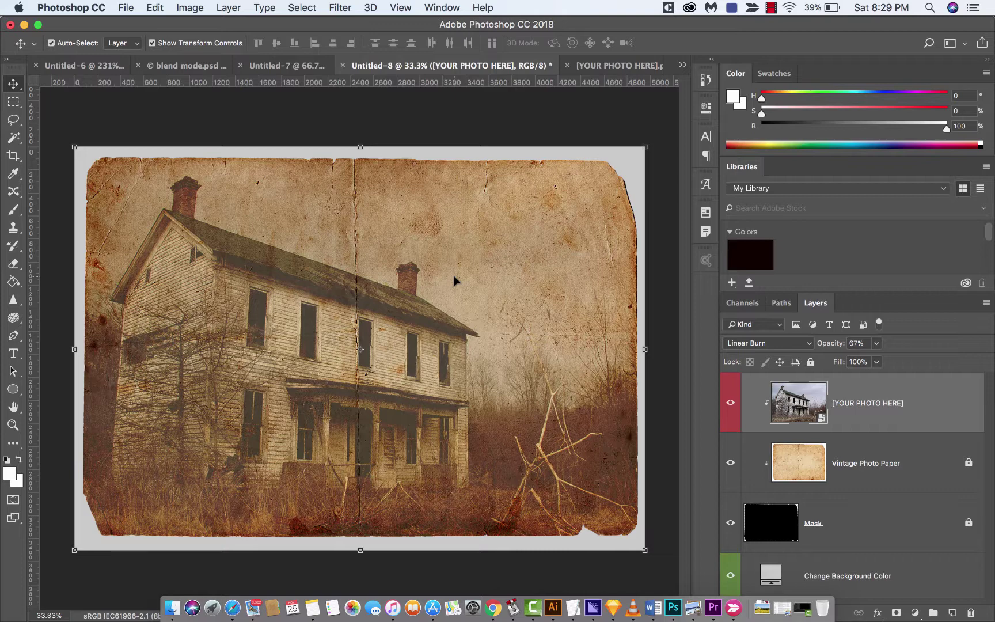
{"action": "left_click", "coordinate": [844, 464]}
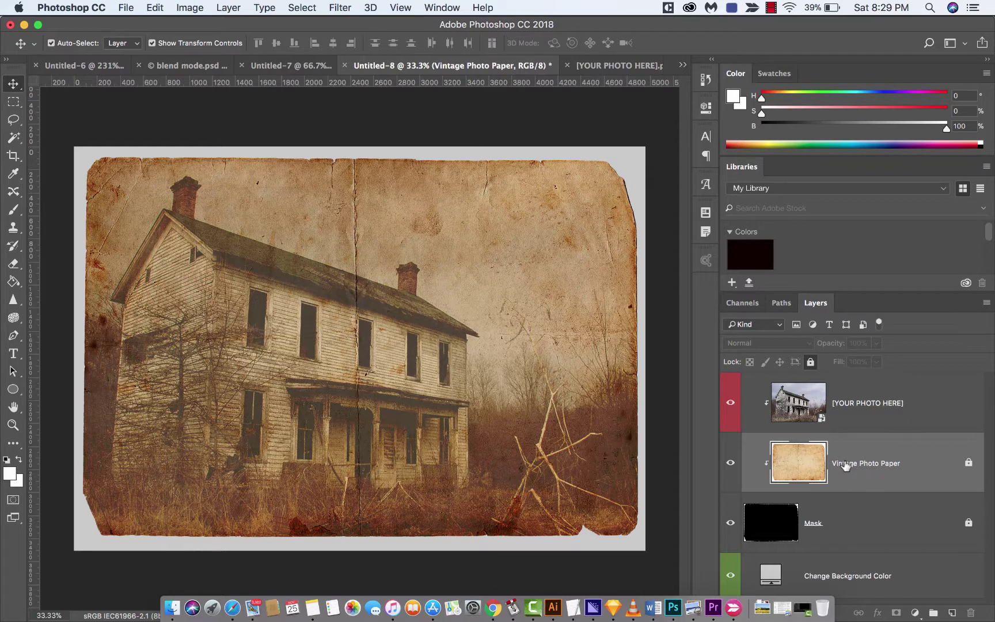
{"action": "left_click", "coordinate": [969, 464]}
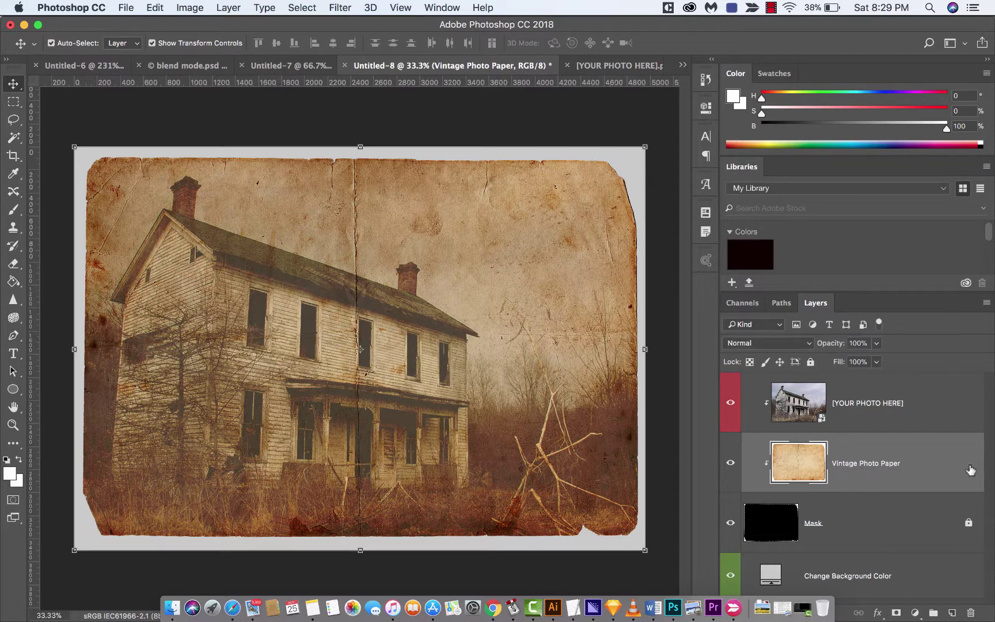
{"action": "left_click", "coordinate": [803, 414]}
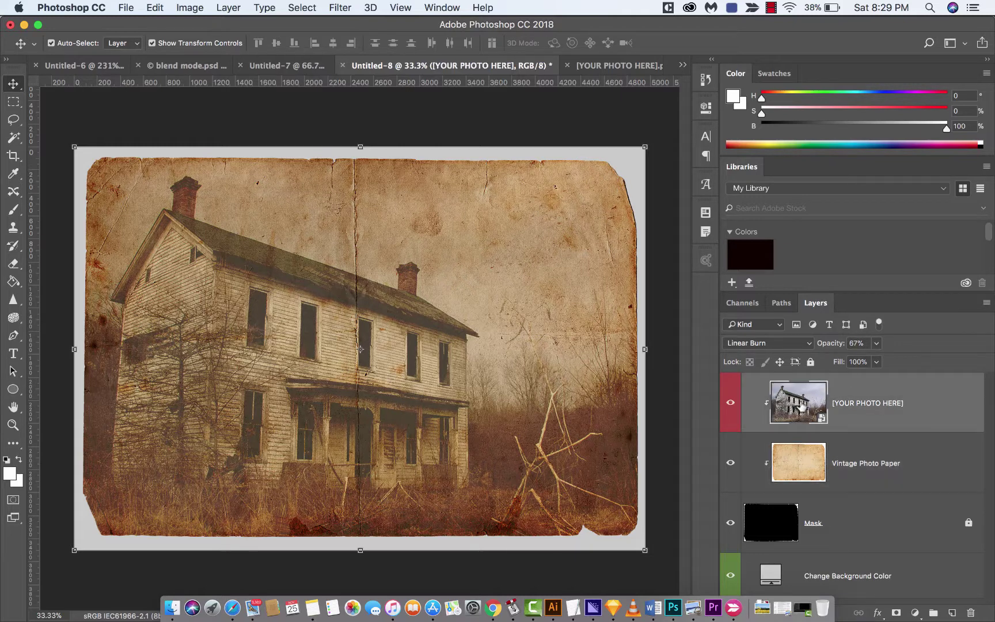
{"action": "left_click", "coordinate": [876, 343]}
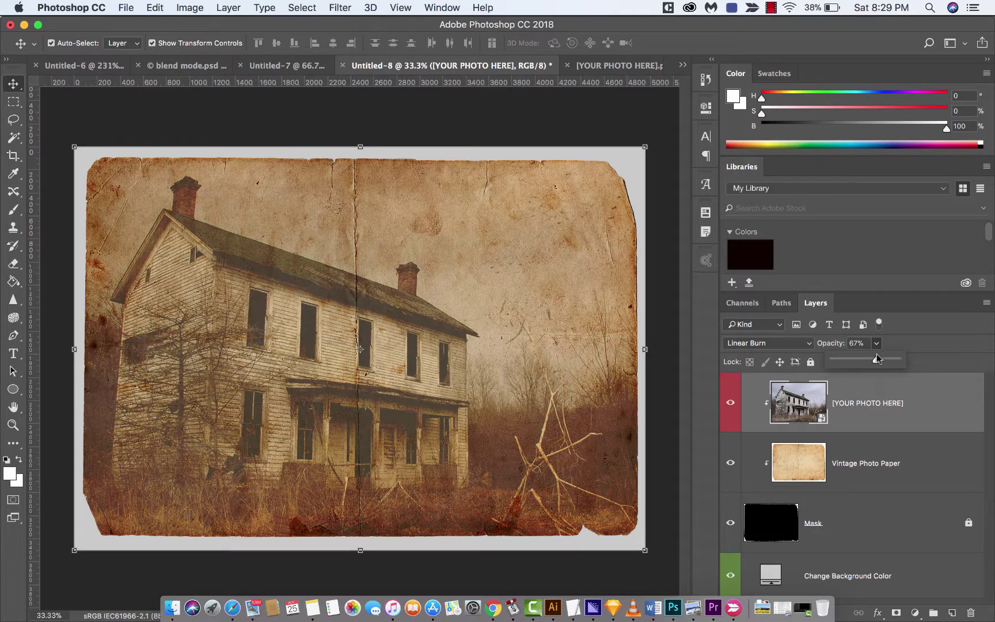
{"action": "mouse_move", "coordinate": [876, 358]}
{"action": "left_mouse_down"}
{"action": "mouse_move", "coordinate": [850, 362]}
{"action": "mouse_move", "coordinate": [881, 358]}
{"action": "left_mouse_up"}
{"action": "left_click_drag", "start_coordinate": [875, 361], "coordinate": [875, 361]}
{"action": "left_click", "coordinate": [876, 480]}
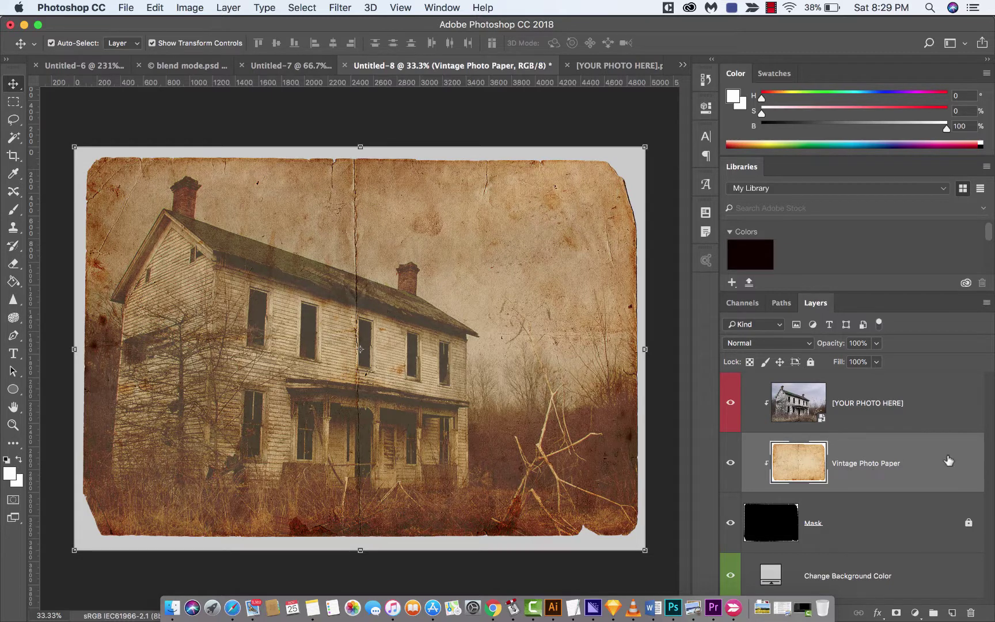
{"action": "left_click", "coordinate": [877, 343]}
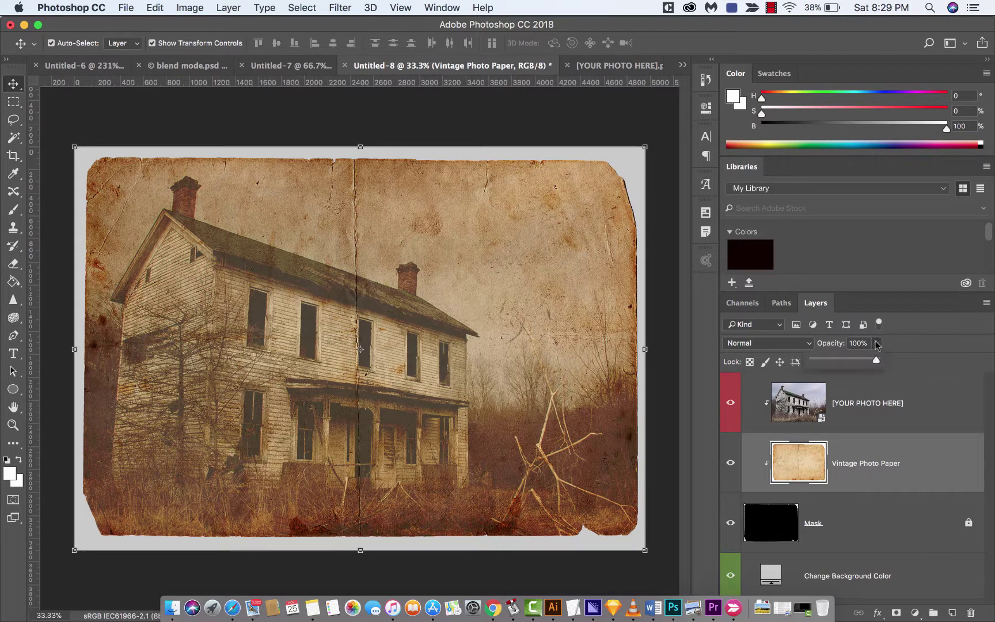
{"action": "left_click_drag", "start_coordinate": [878, 358], "coordinate": [932, 347]}
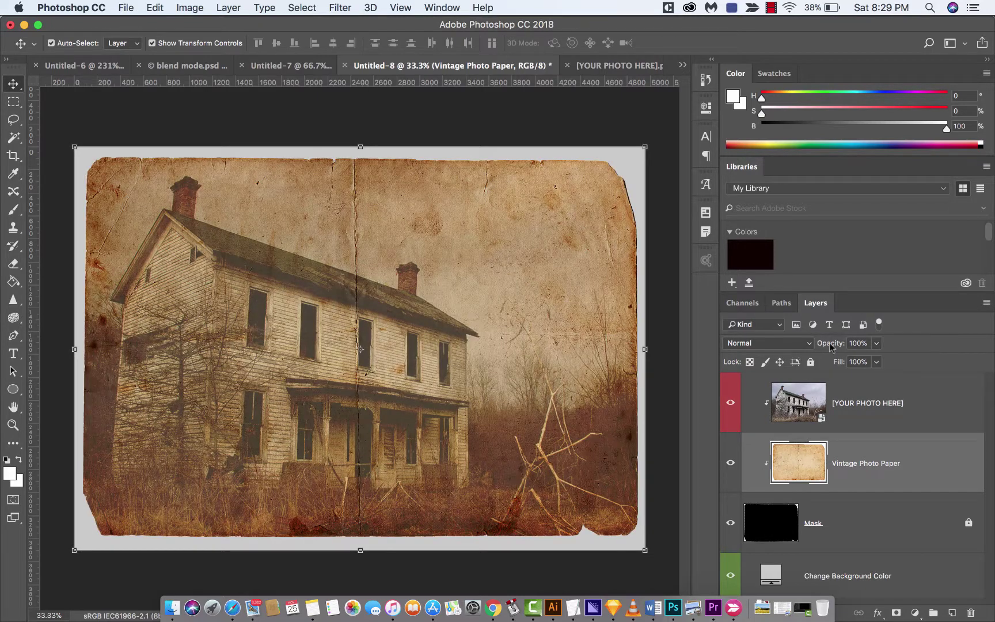
{"action": "left_click", "coordinate": [788, 346]}
{"action": "left_click", "coordinate": [770, 370]}
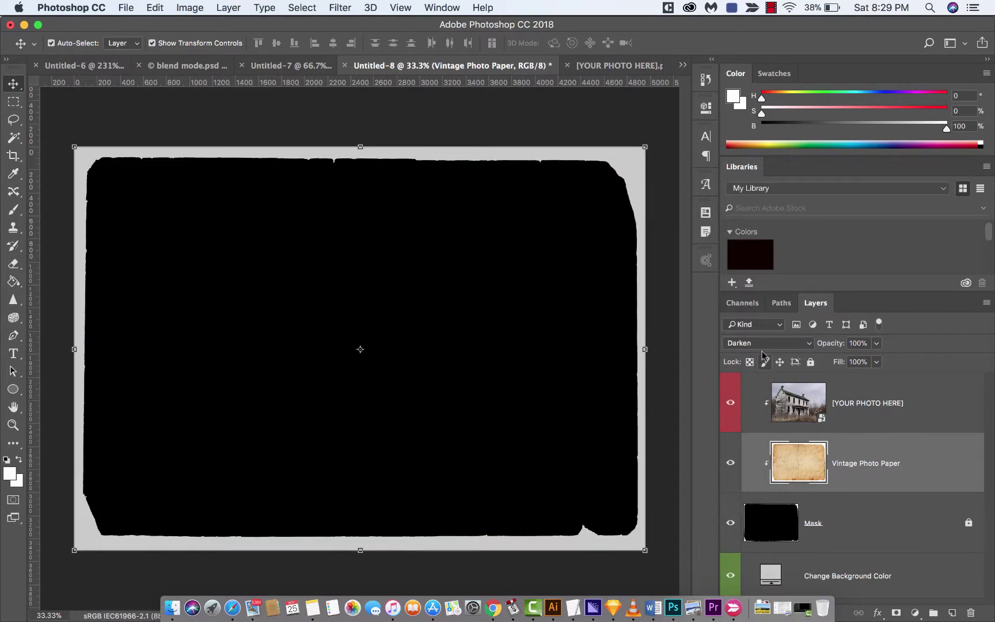
{"action": "left_click", "coordinate": [768, 342]}
{"action": "scroll", "coordinate": [742, 461], "scroll_direction": "down", "scroll_amount": 1}
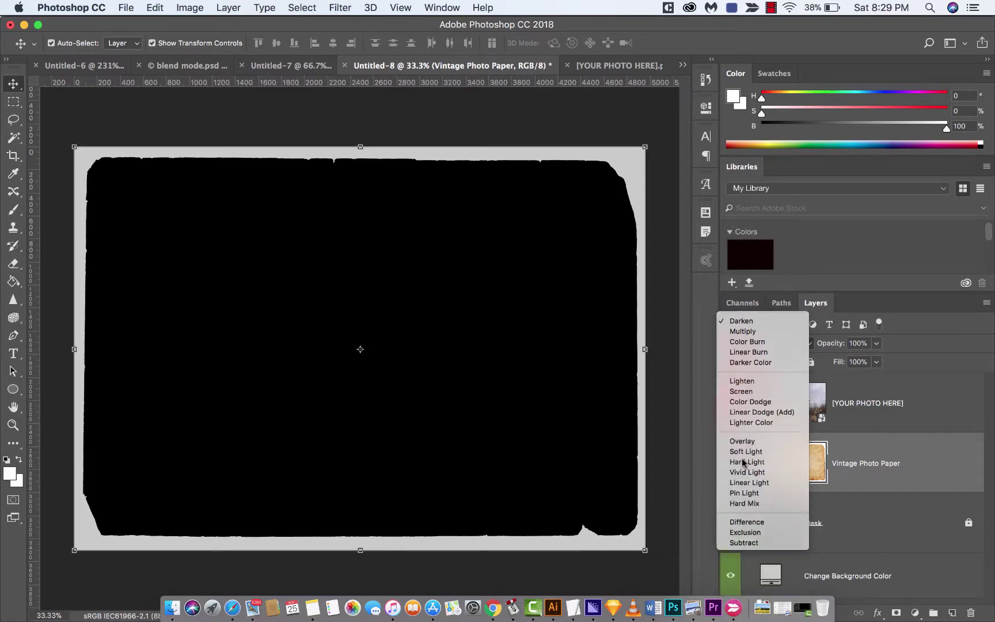
{"action": "left_click", "coordinate": [743, 441]}
{"action": "left_click", "coordinate": [787, 345]}
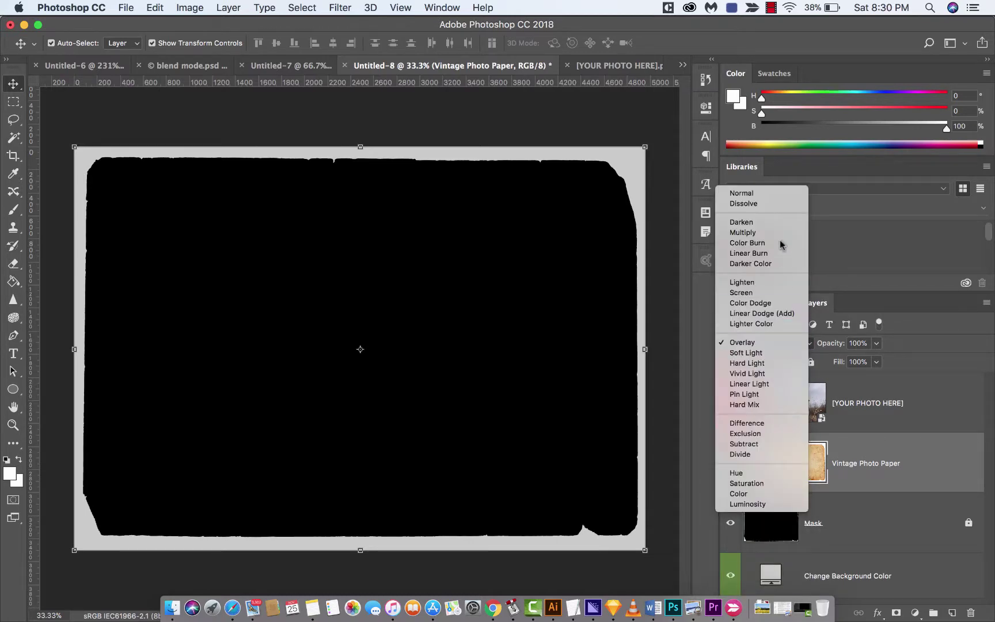
{"action": "left_click", "coordinate": [773, 195]}
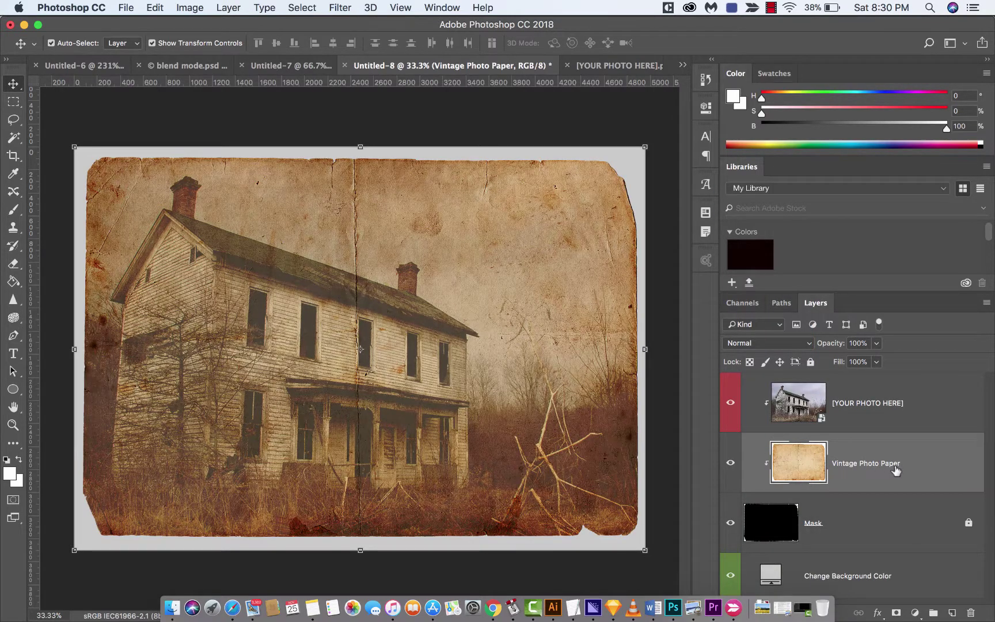